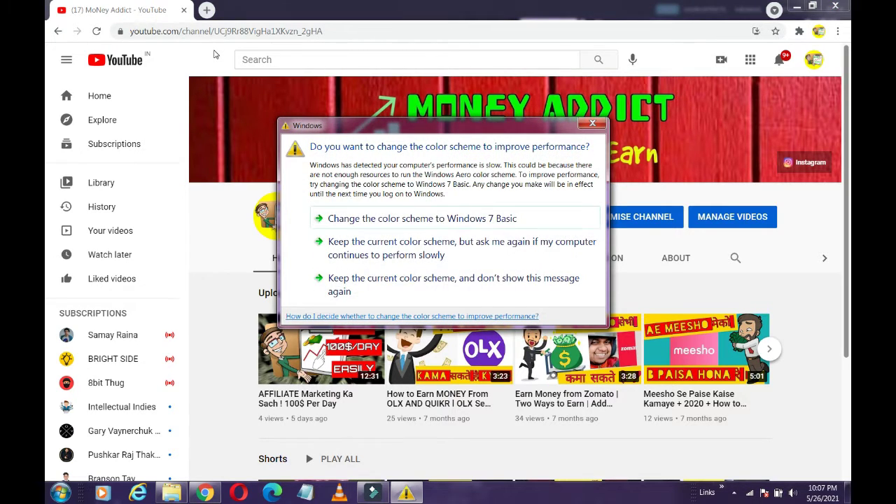
Dismiss the Windows colour-scheme prompt covering the MoNey Addict YouTube channel page.
left_click(592, 123)
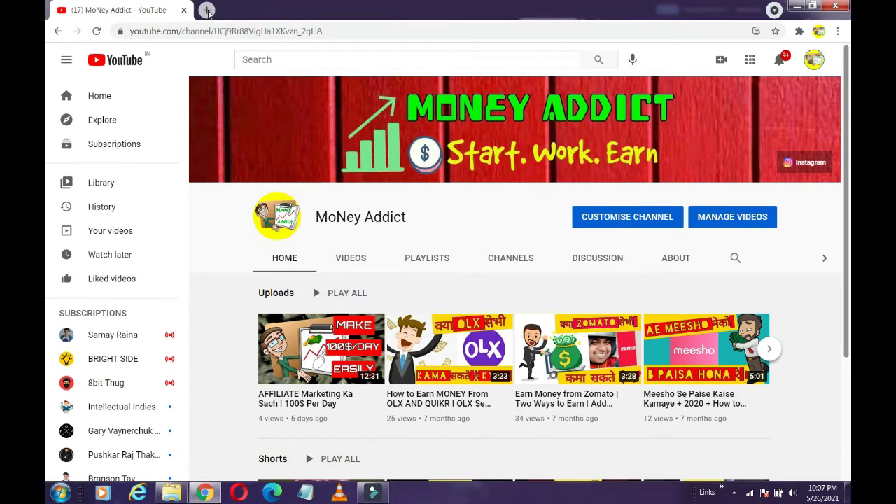
In a new tab, search Google for 'validately' and open the panel.validately.com tester sign-up result.
left_click(208, 12)
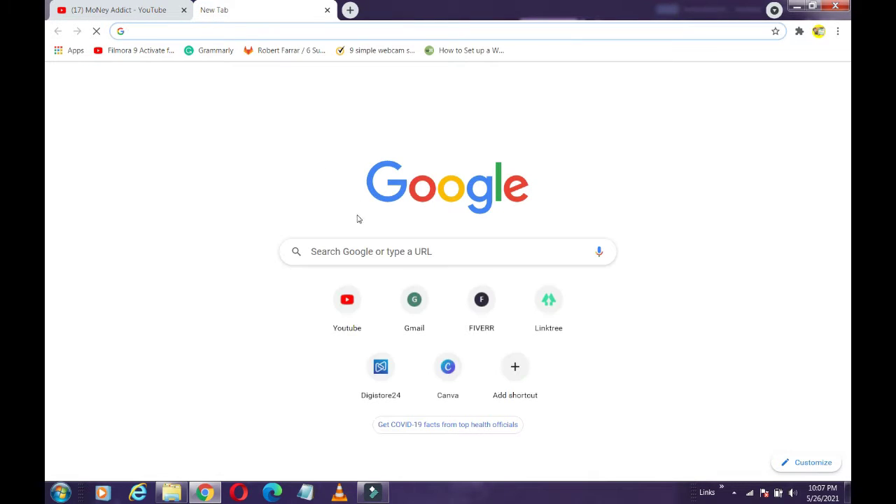
left_click(357, 251)
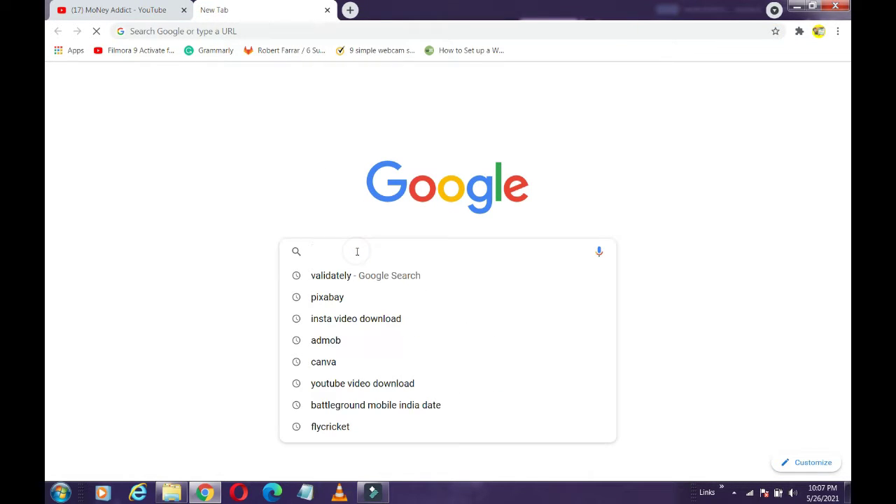
type("v a")
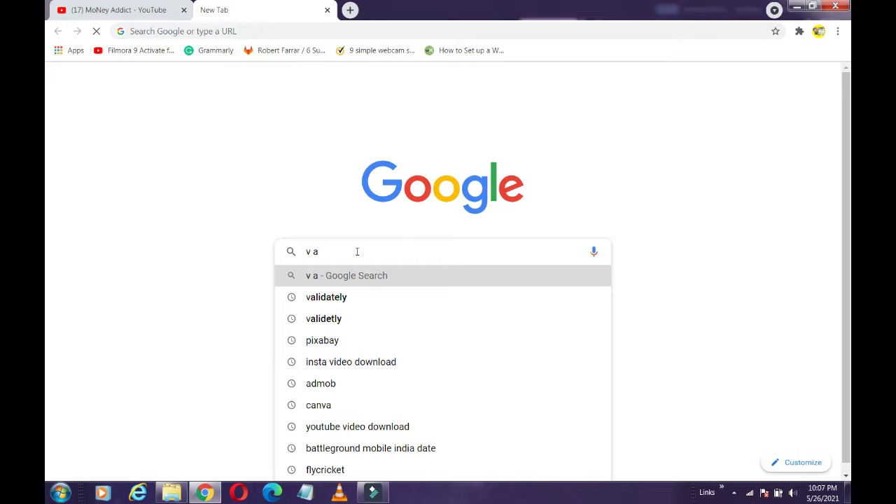
key("BackSpace")
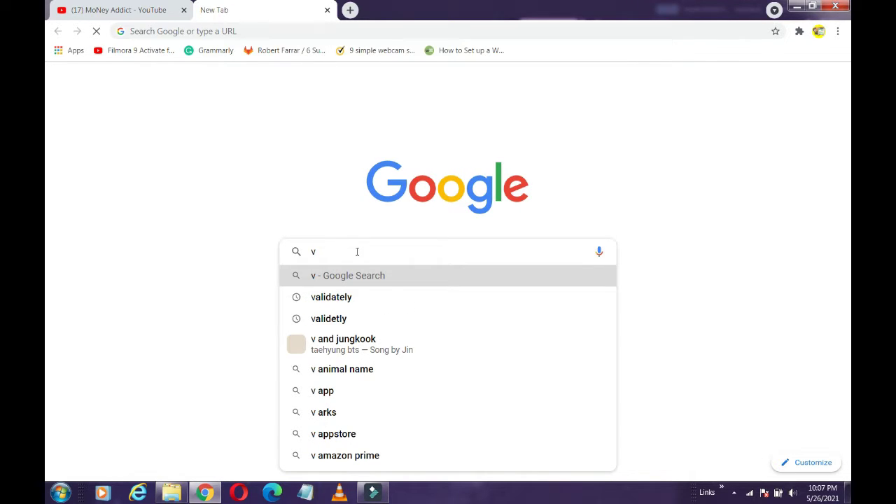
type("alidetly")
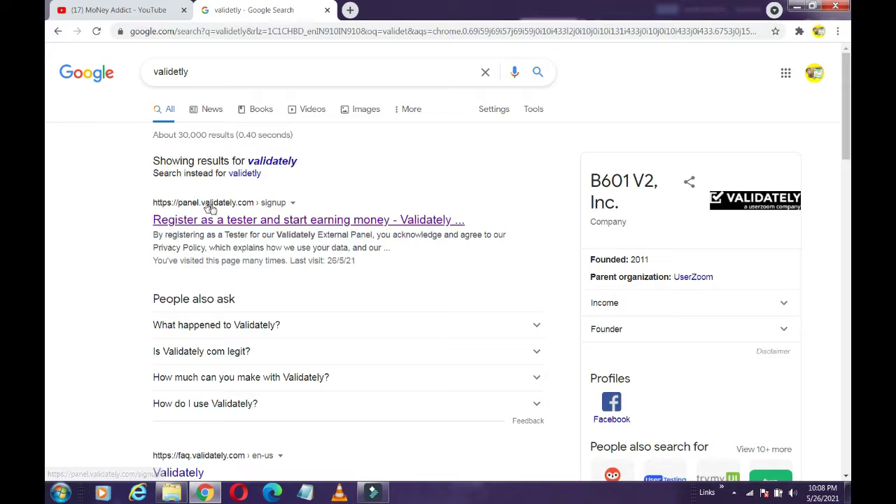
left_click(231, 223)
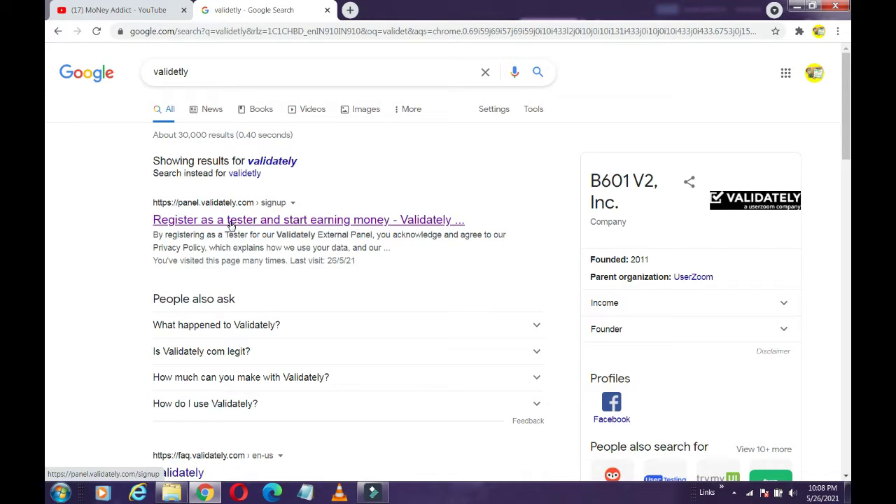
On the Validately tester registration page, start creating a new account.
left_click(230, 222)
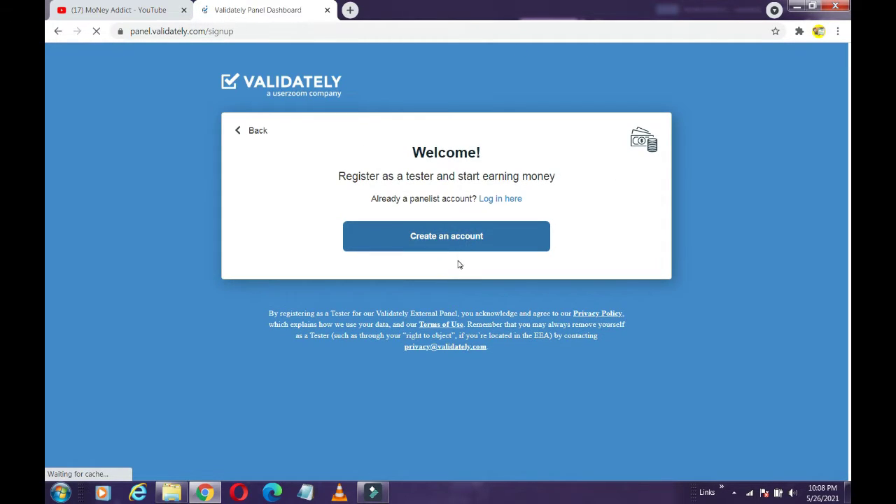
left_click(453, 247)
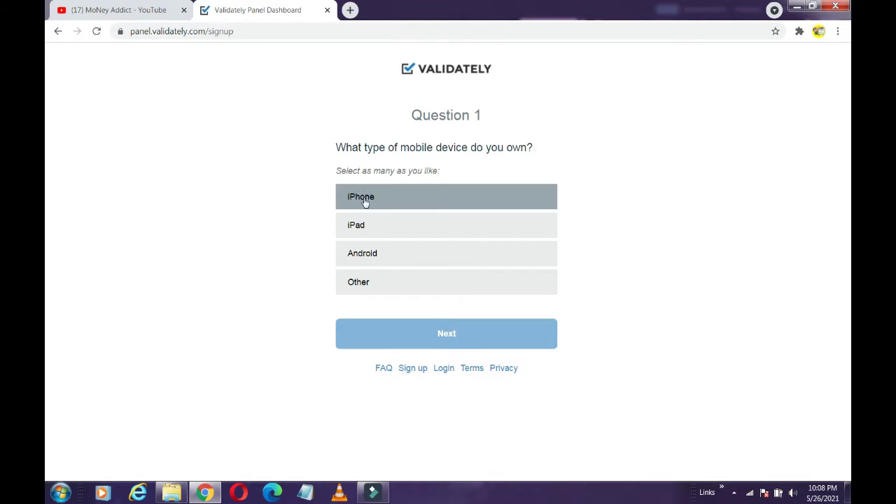
Answer the device questions: Android mobile, Windows PC, Windows 7.
left_click(382, 250)
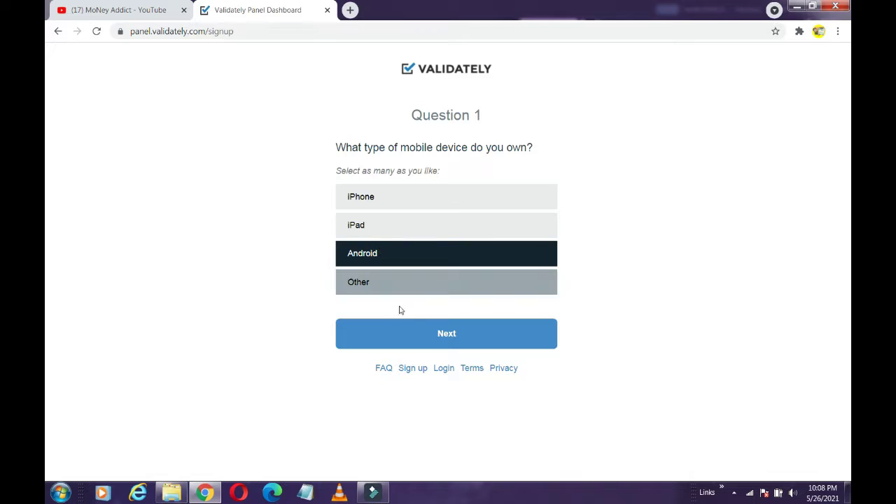
left_click(400, 333)
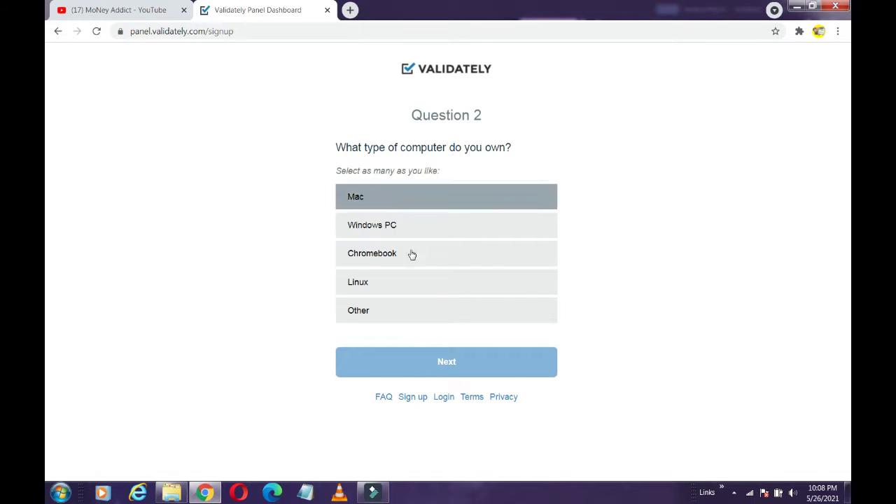
left_click(410, 228)
left_click(391, 357)
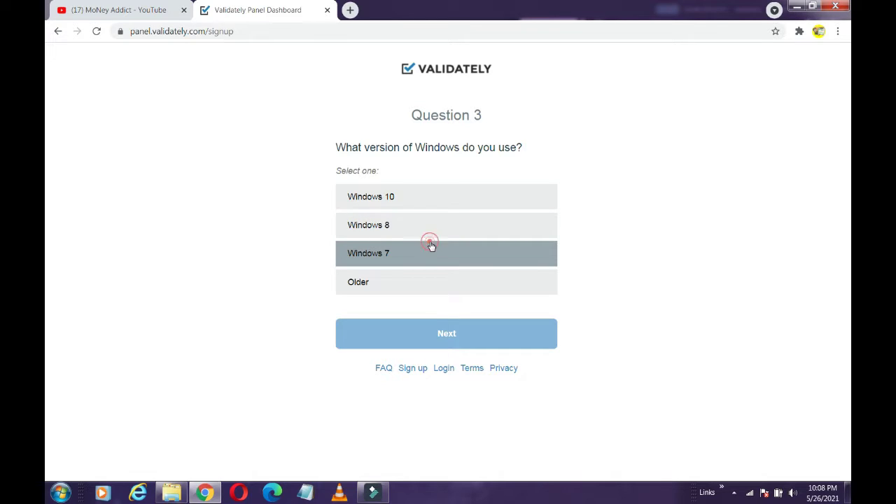
left_click(430, 244)
left_click(420, 339)
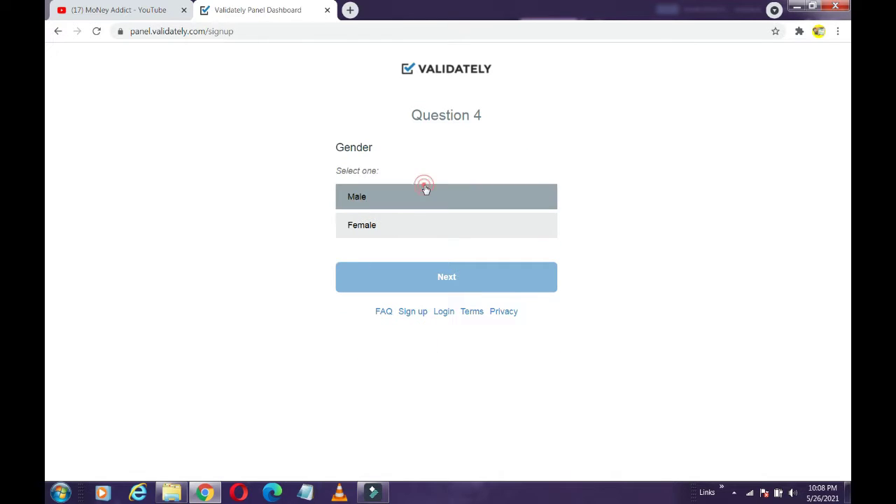
Answer Male, birth year 1999, College graduate and Self employed.
left_click(425, 190)
left_click(436, 277)
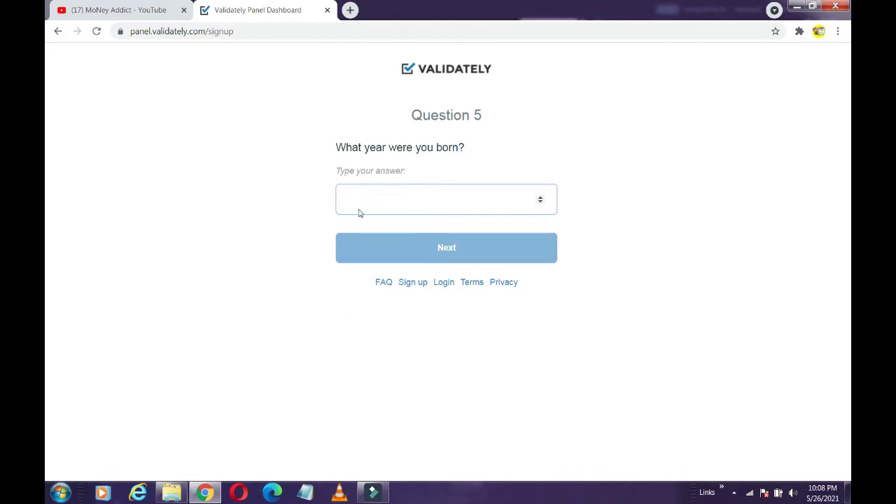
left_click(406, 191)
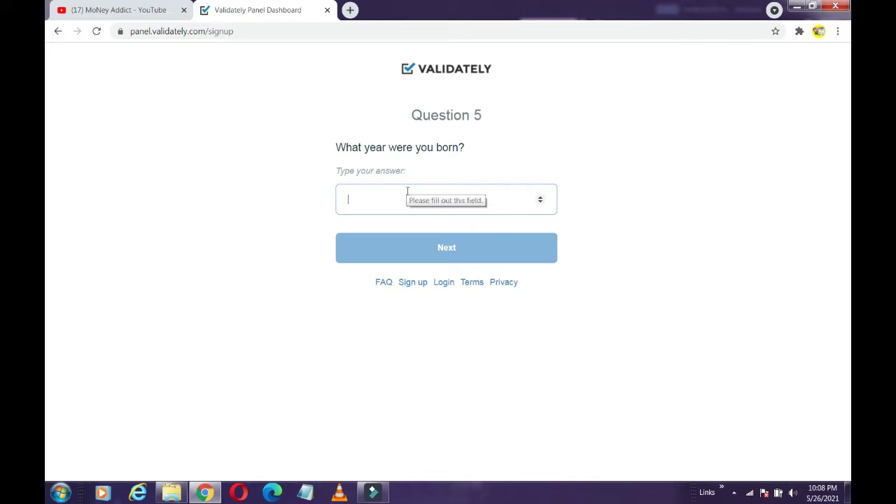
type("1999")
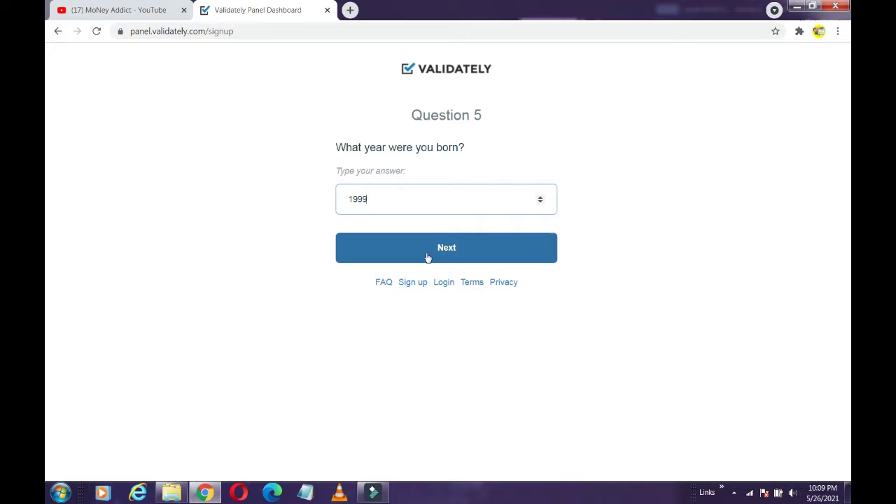
left_click(428, 257)
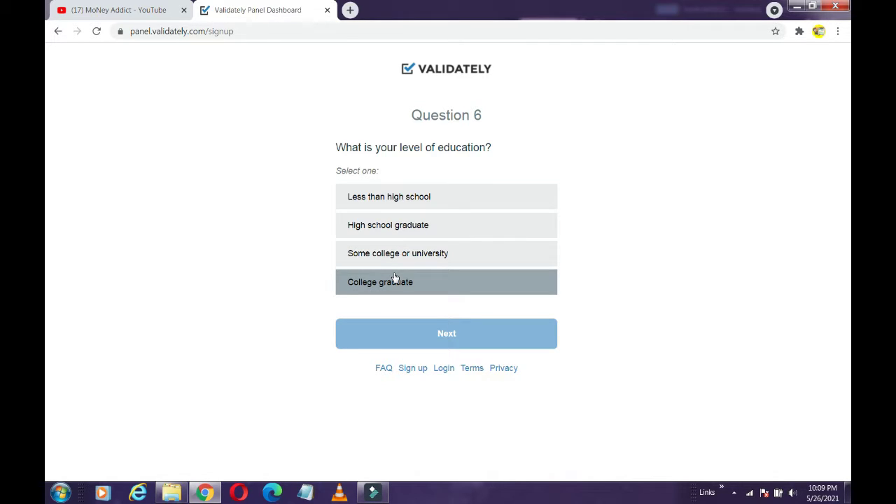
left_click(394, 280)
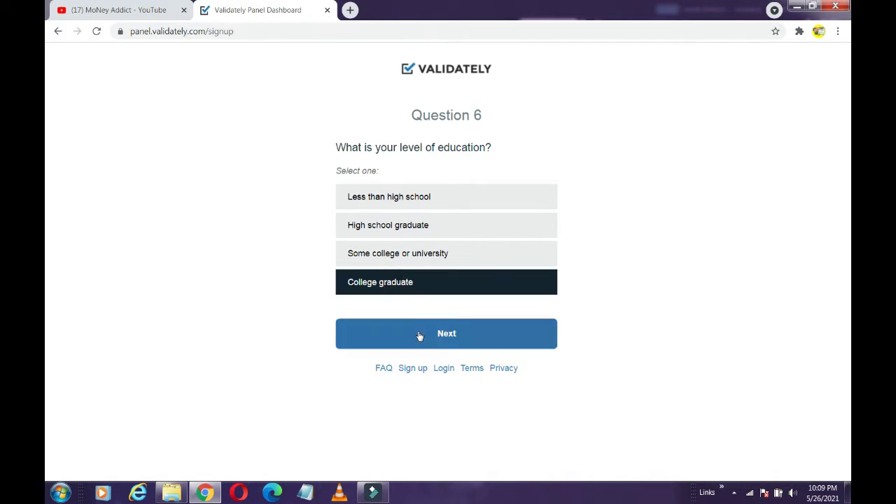
left_click(420, 334)
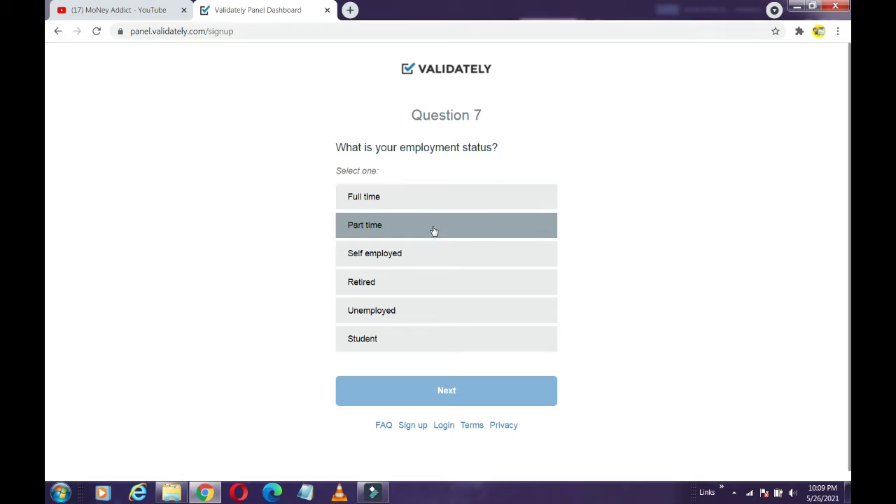
left_click(387, 260)
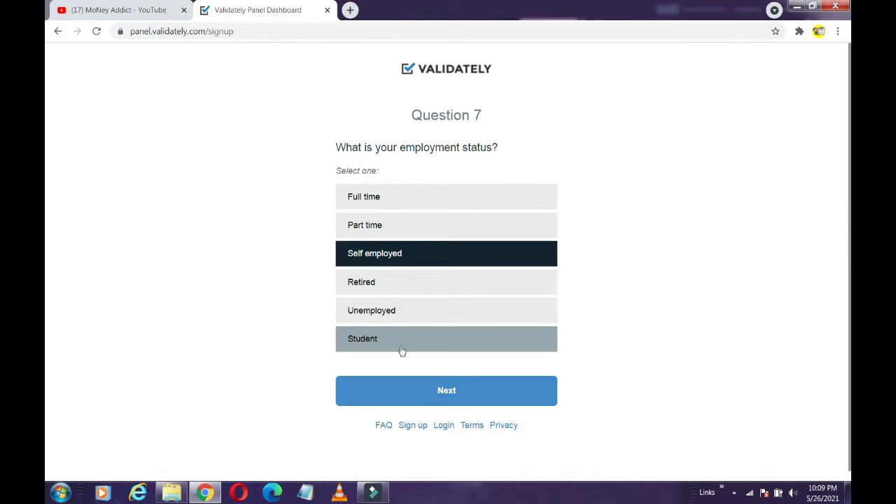
left_click(401, 387)
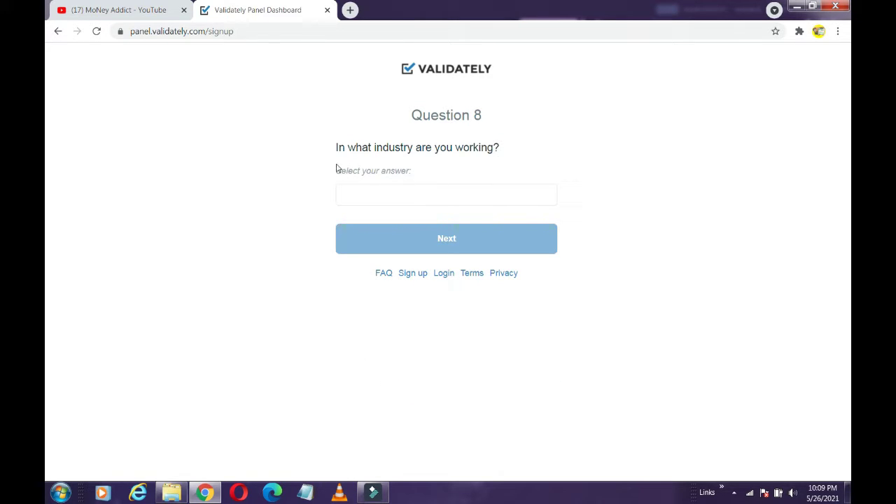
Choose Information Technology industry, a job title, and Over $125k / year household income.
left_click(390, 200)
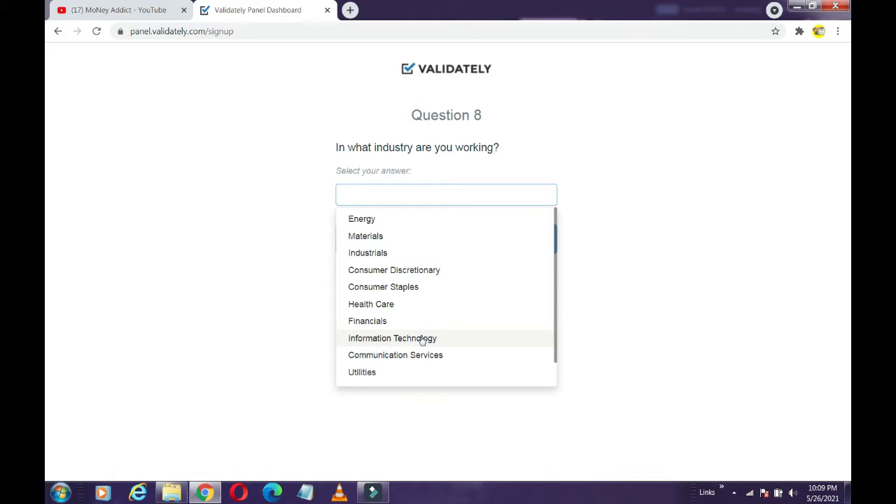
left_click(421, 339)
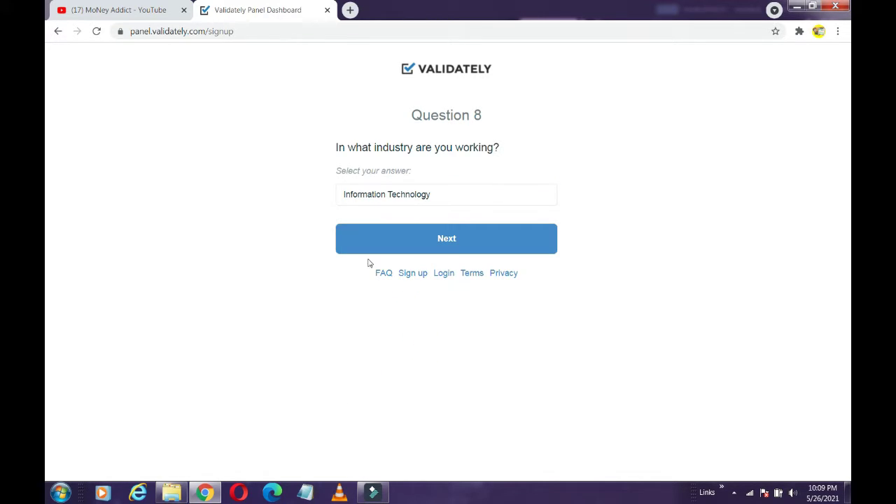
left_click(386, 241)
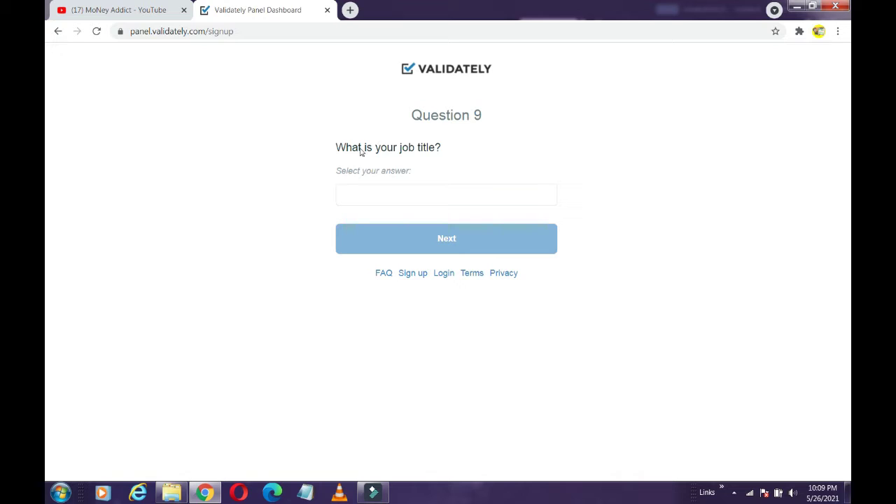
left_click(395, 193)
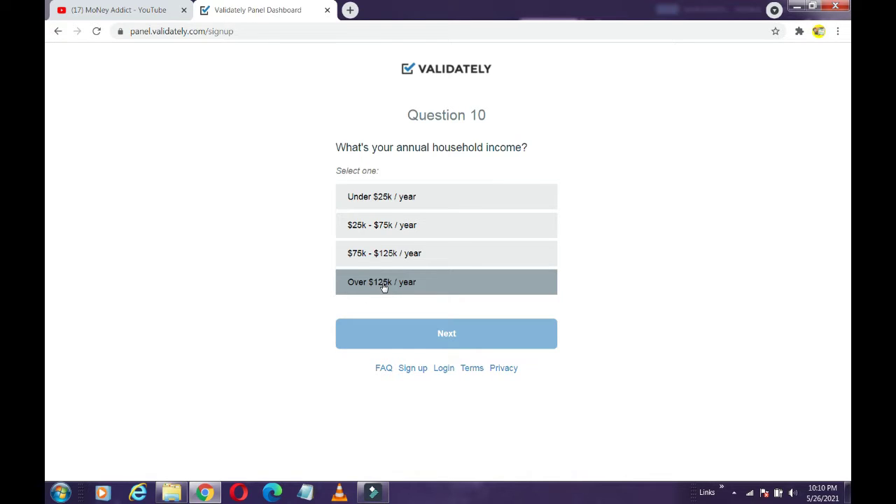
left_click(383, 286)
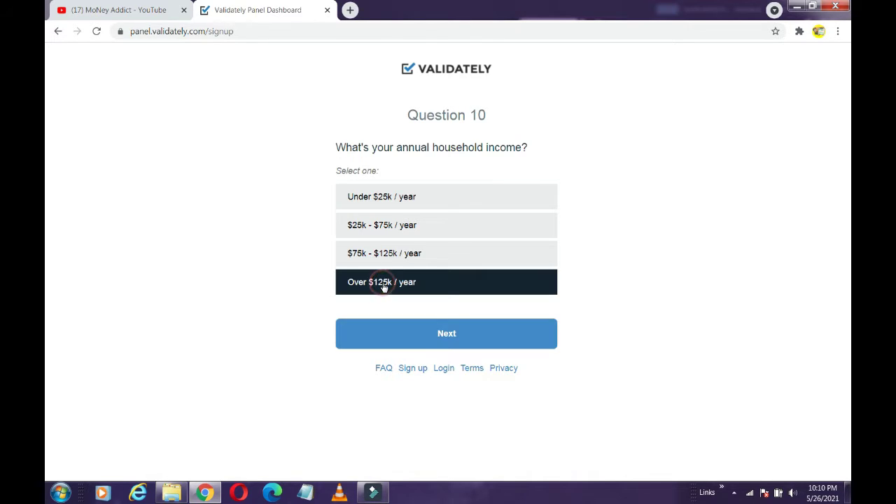
left_click(393, 336)
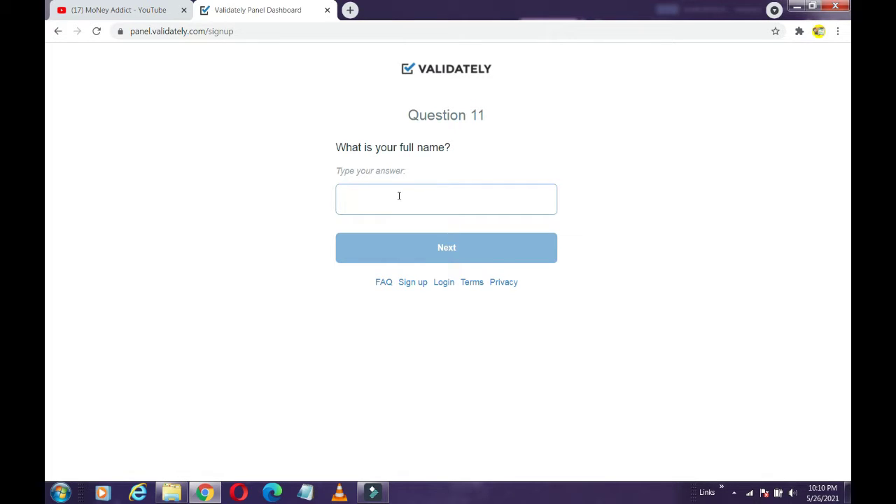
Enter the tester's first name and an email address, then advance to the PayPal email question.
type("A")
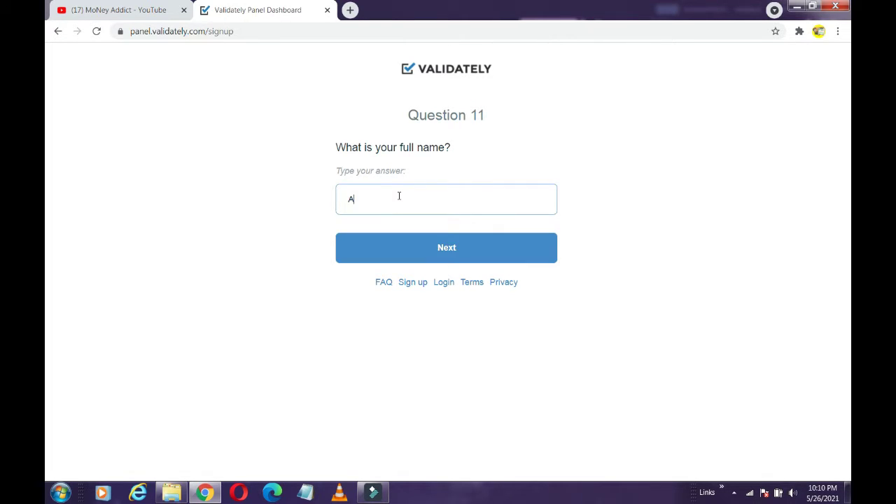
type("bhishek")
key("Return")
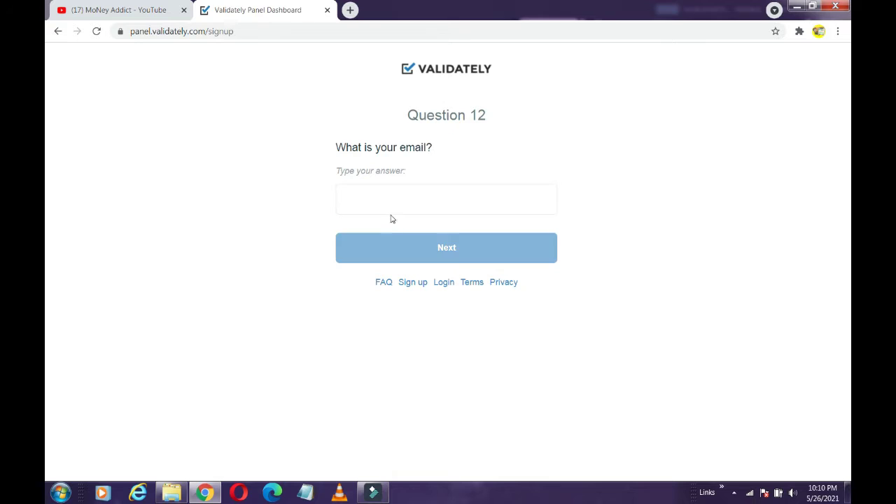
left_click(391, 202)
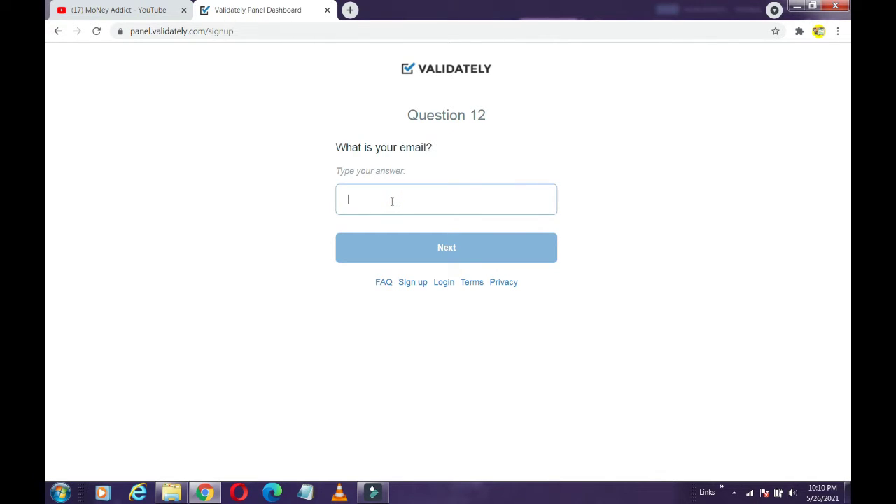
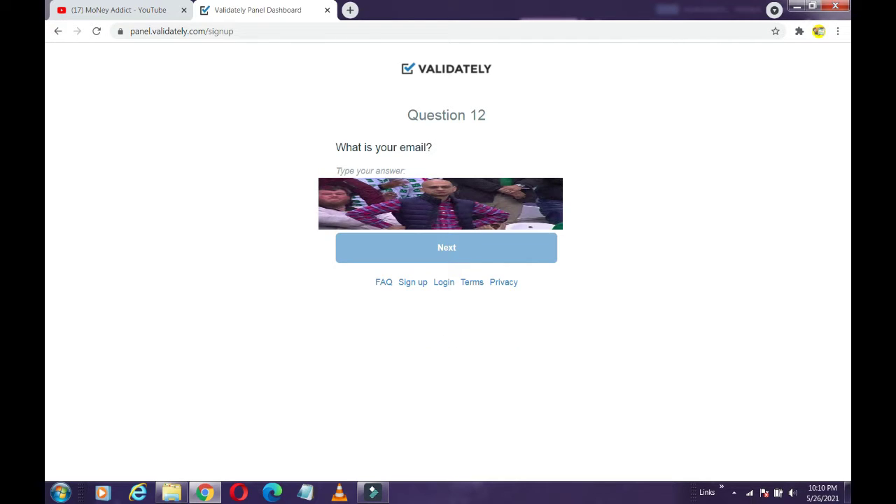
left_click(410, 250)
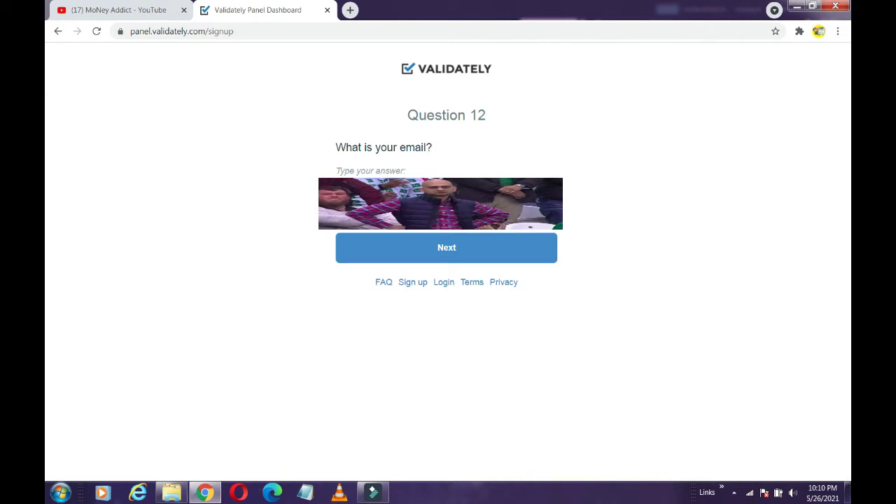
left_click(420, 241)
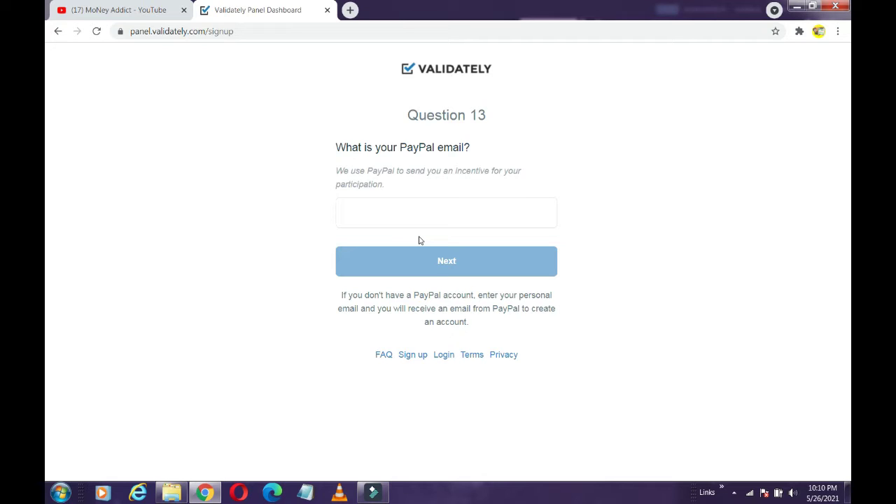
key("ctrl+t")
left_click(370, 251)
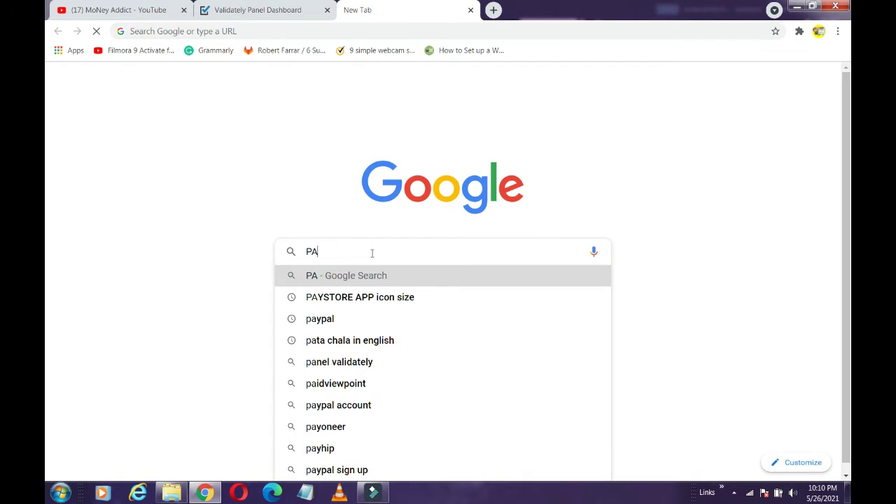
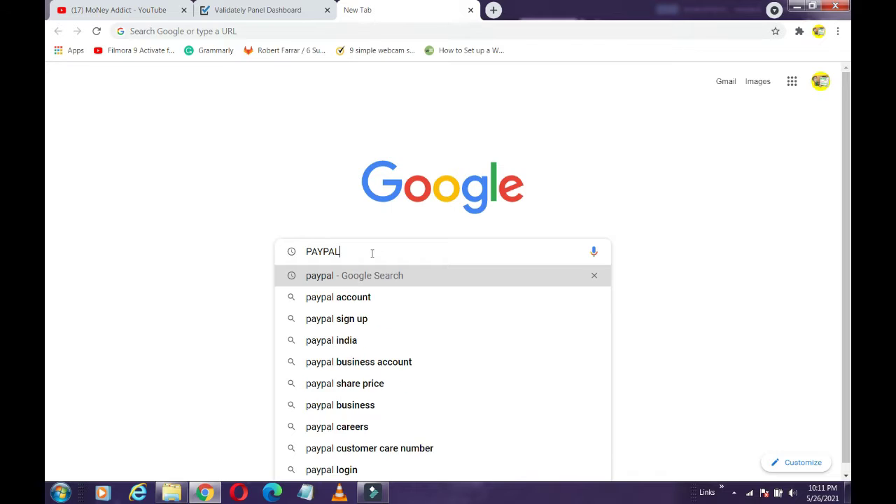
key("Return")
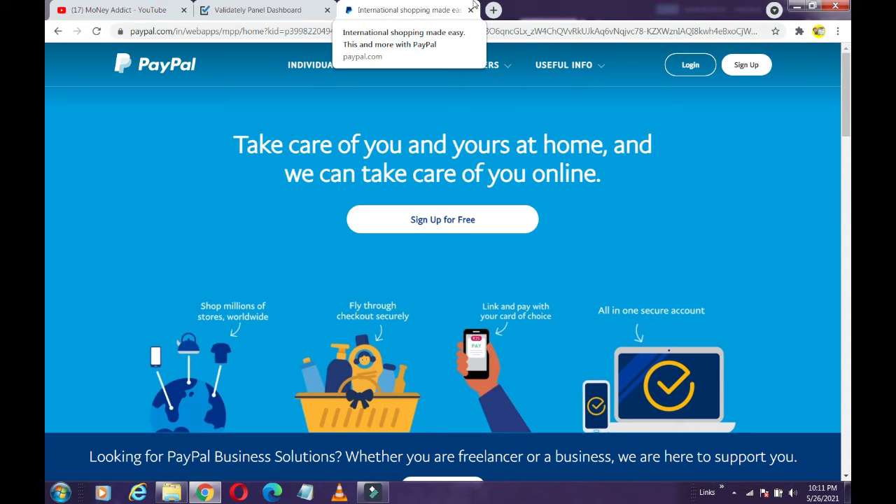
left_click(470, 10)
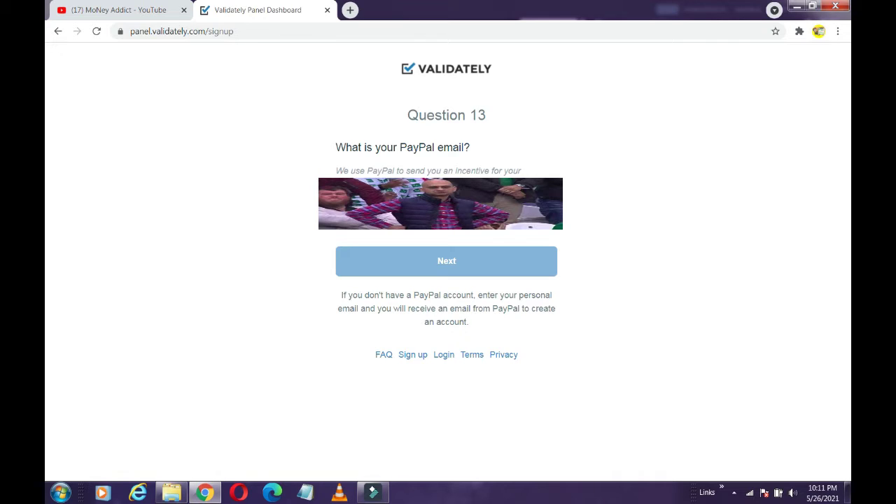
Finish entering the PayPal email address and submit it.
key("Return")
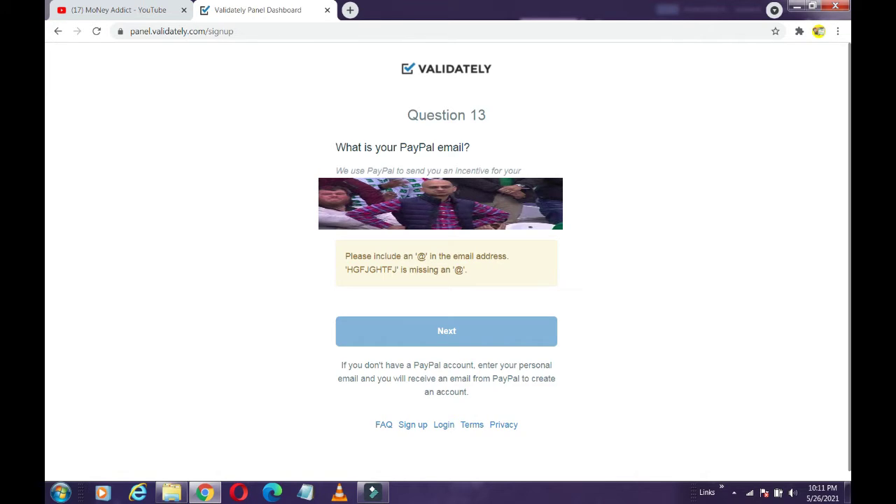
type("@")
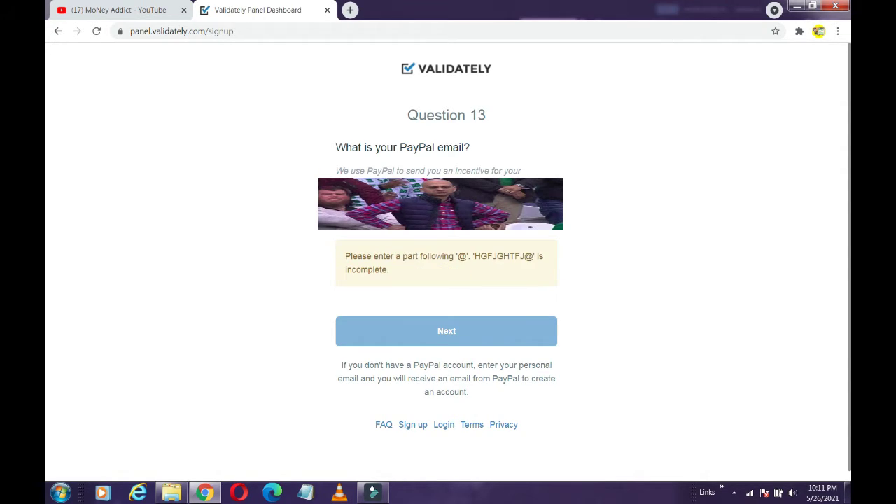
type("g")
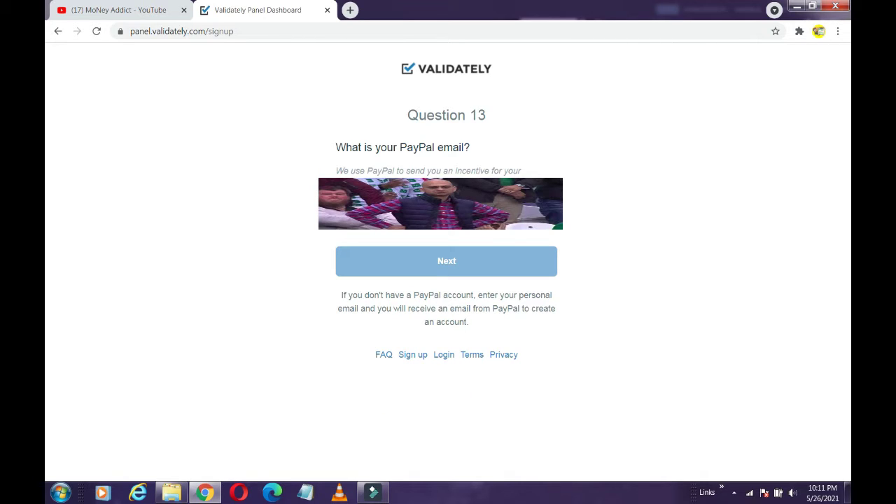
type(".")
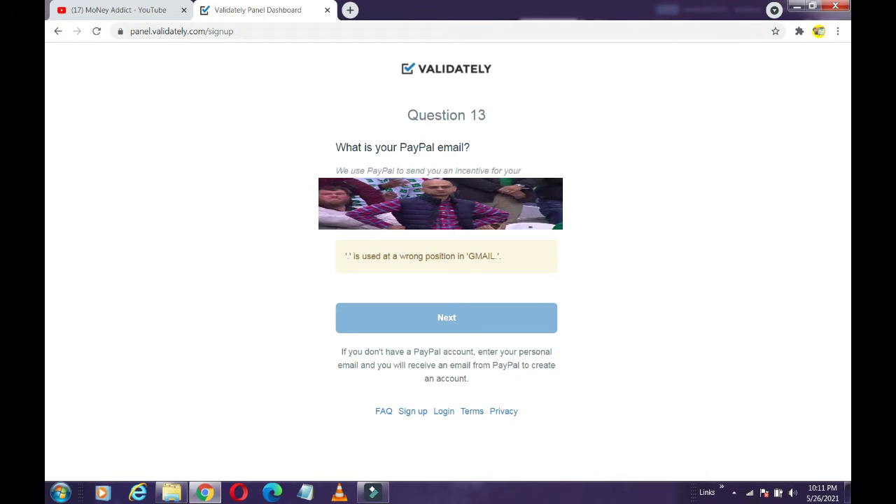
type("c")
key("Return")
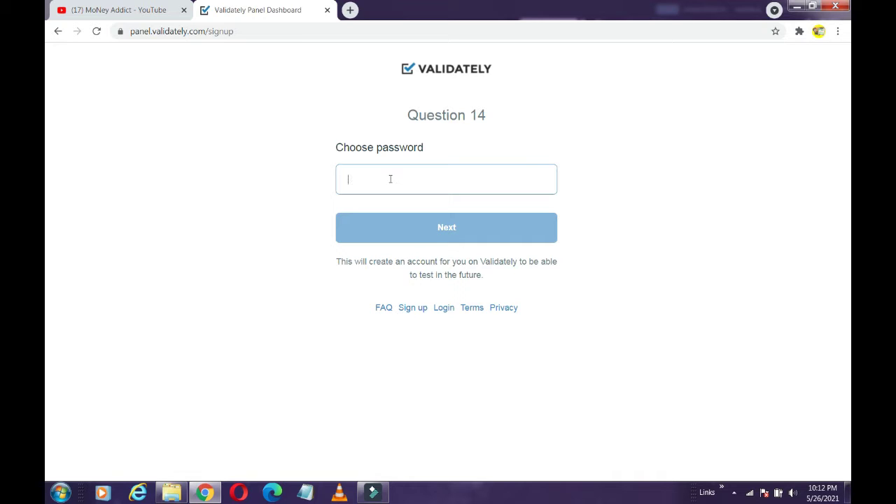
Enter the account password and submit it.
type("•••••••••••")
left_click(401, 231)
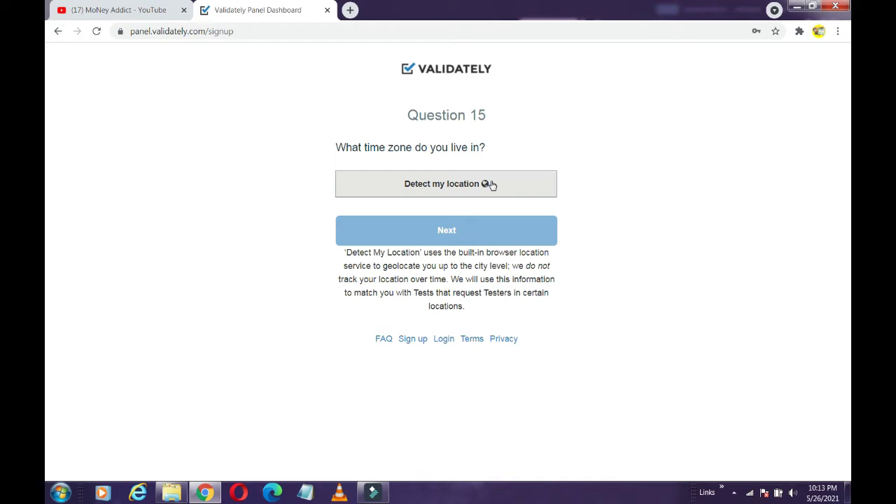
Block location detection, then manually set America/Argentina/Cordoba time zone and California state.
left_click(491, 185)
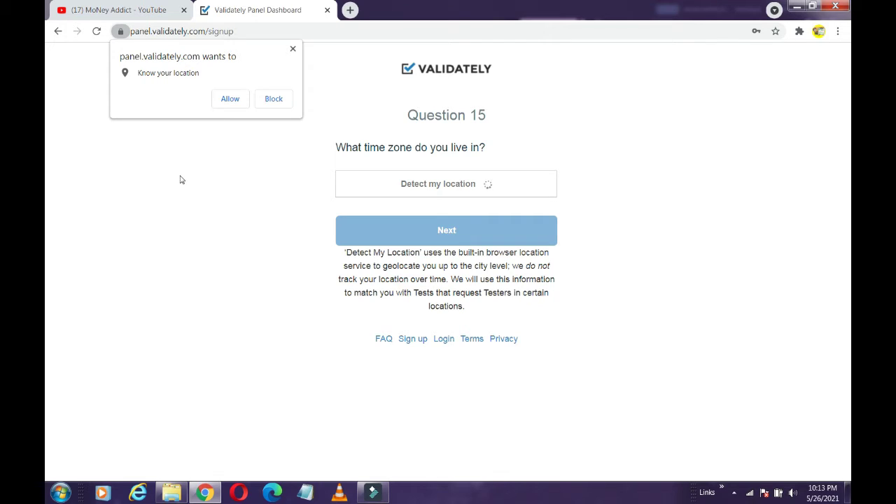
left_click(285, 99)
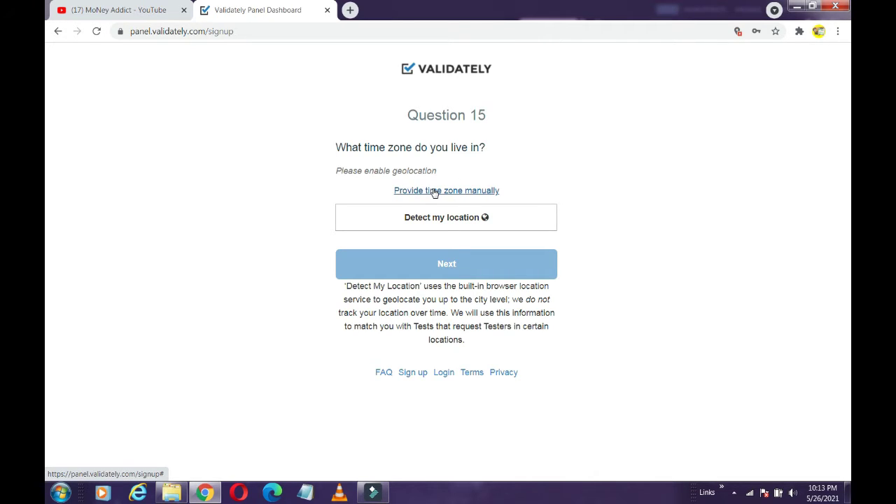
left_click(434, 191)
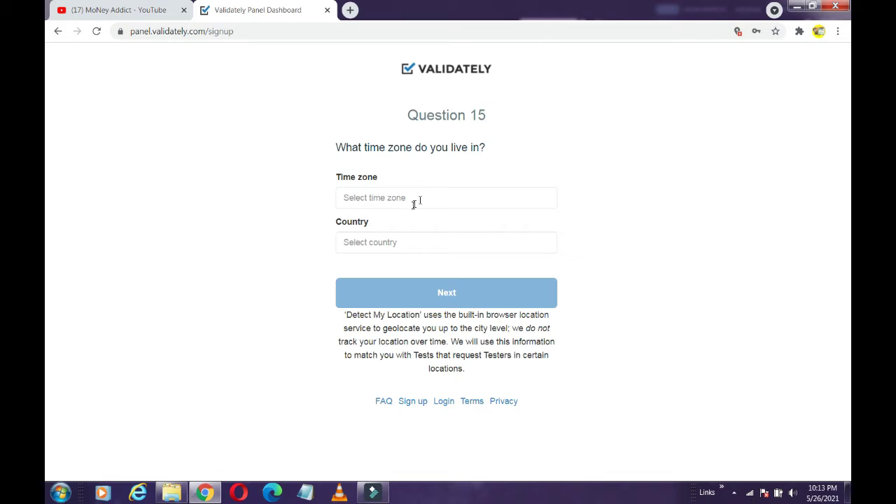
left_click(411, 197)
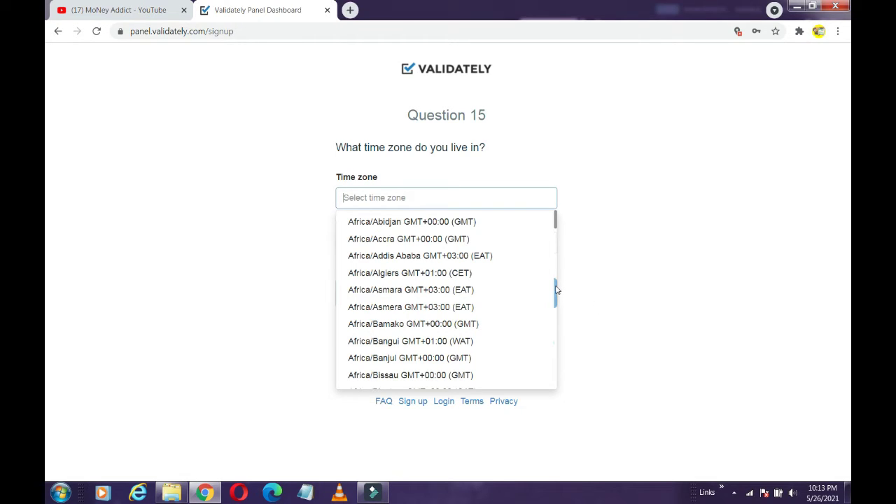
scroll(556, 287, "down", 13)
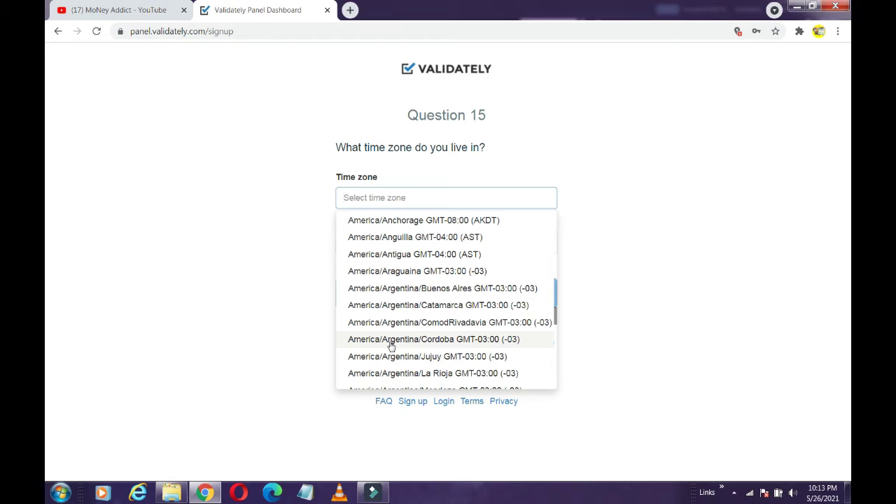
left_click(391, 346)
left_click(368, 286)
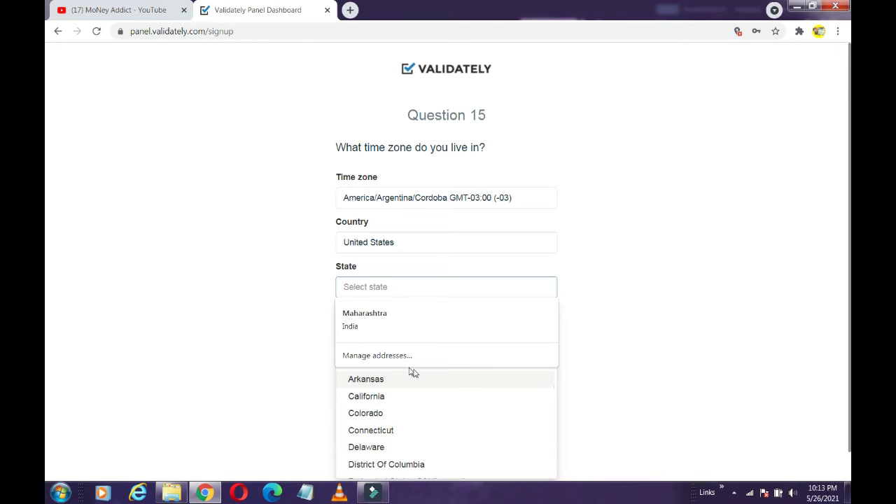
left_click(392, 397)
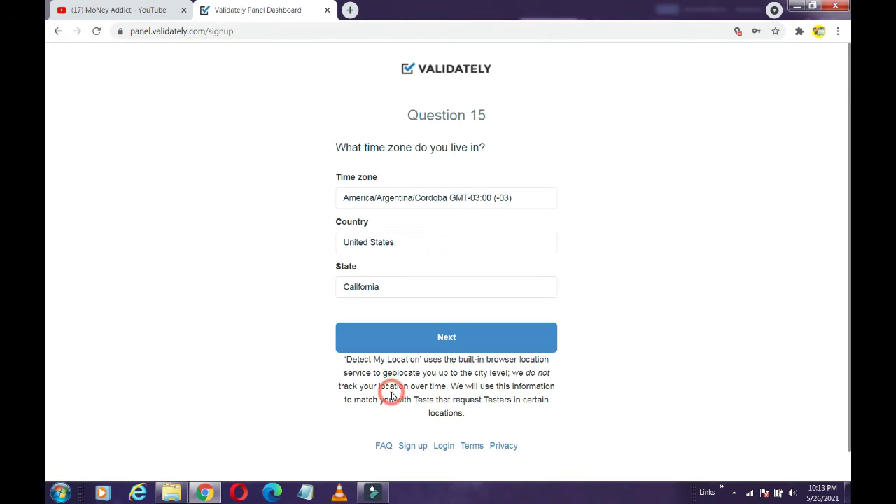
left_click(433, 333)
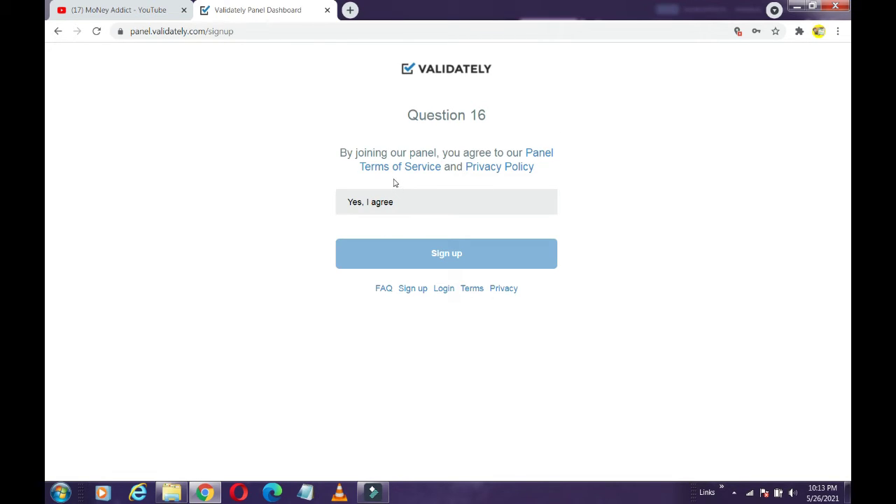
Agree to the panel terms and privacy policy and submit the sign-up.
left_click(471, 196)
left_click(441, 252)
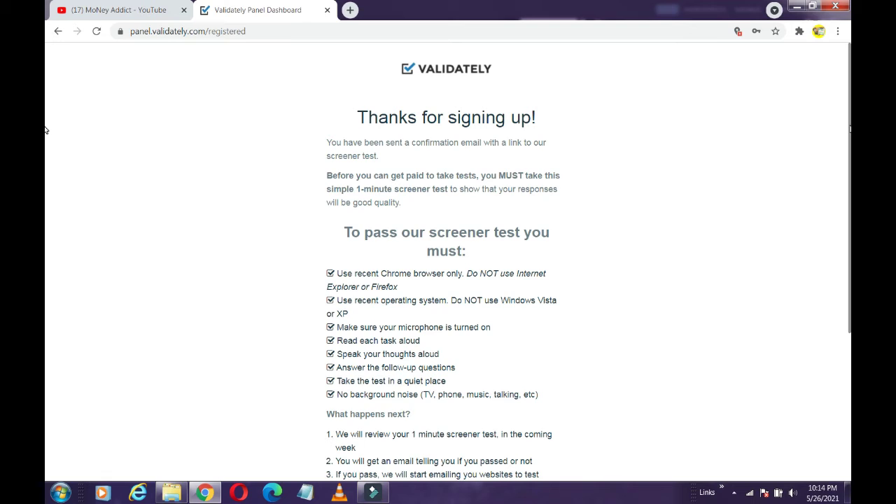
Start the screener test, which opens in a new UserZoom GO tab at the Microphone check.
scroll(46, 207, "down", 3)
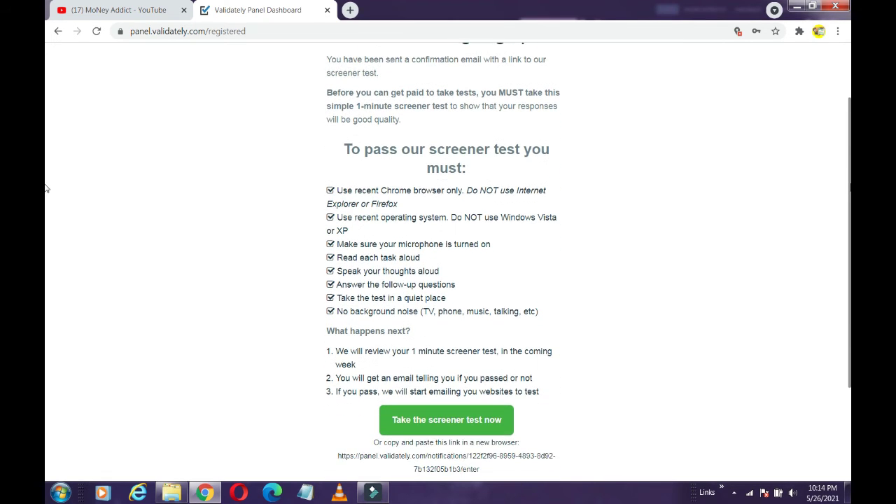
scroll(46, 207, "down", 1)
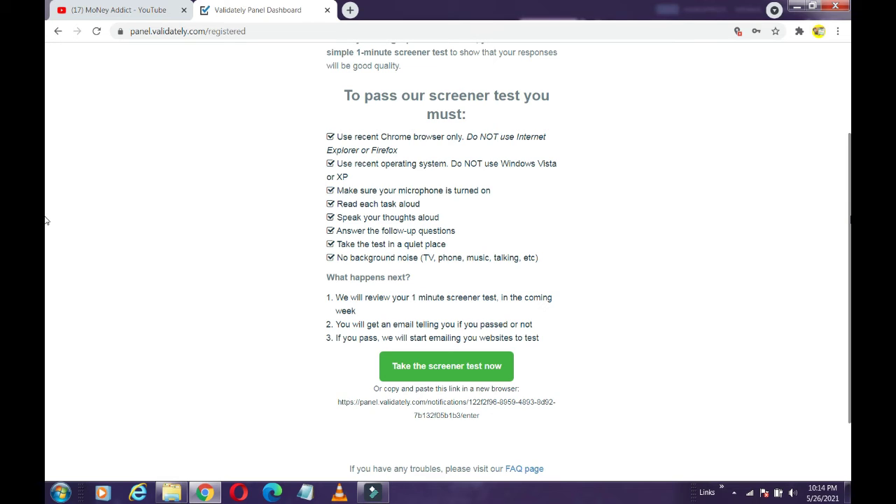
left_click(448, 366)
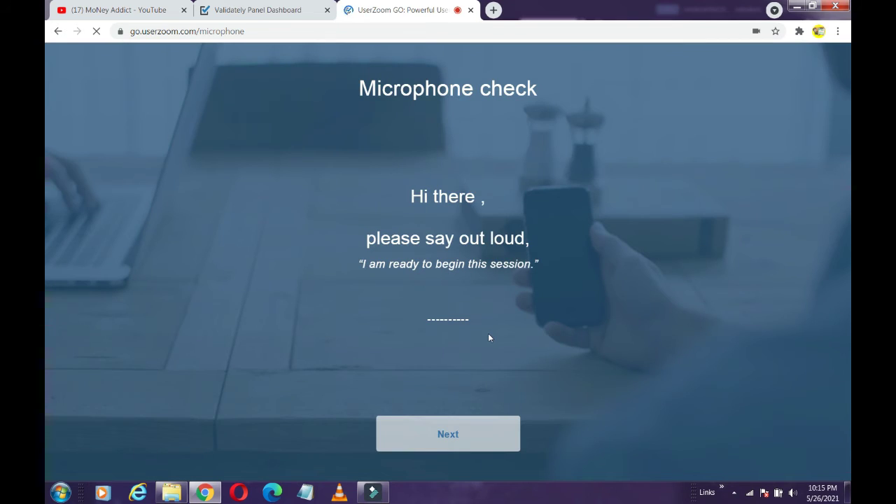